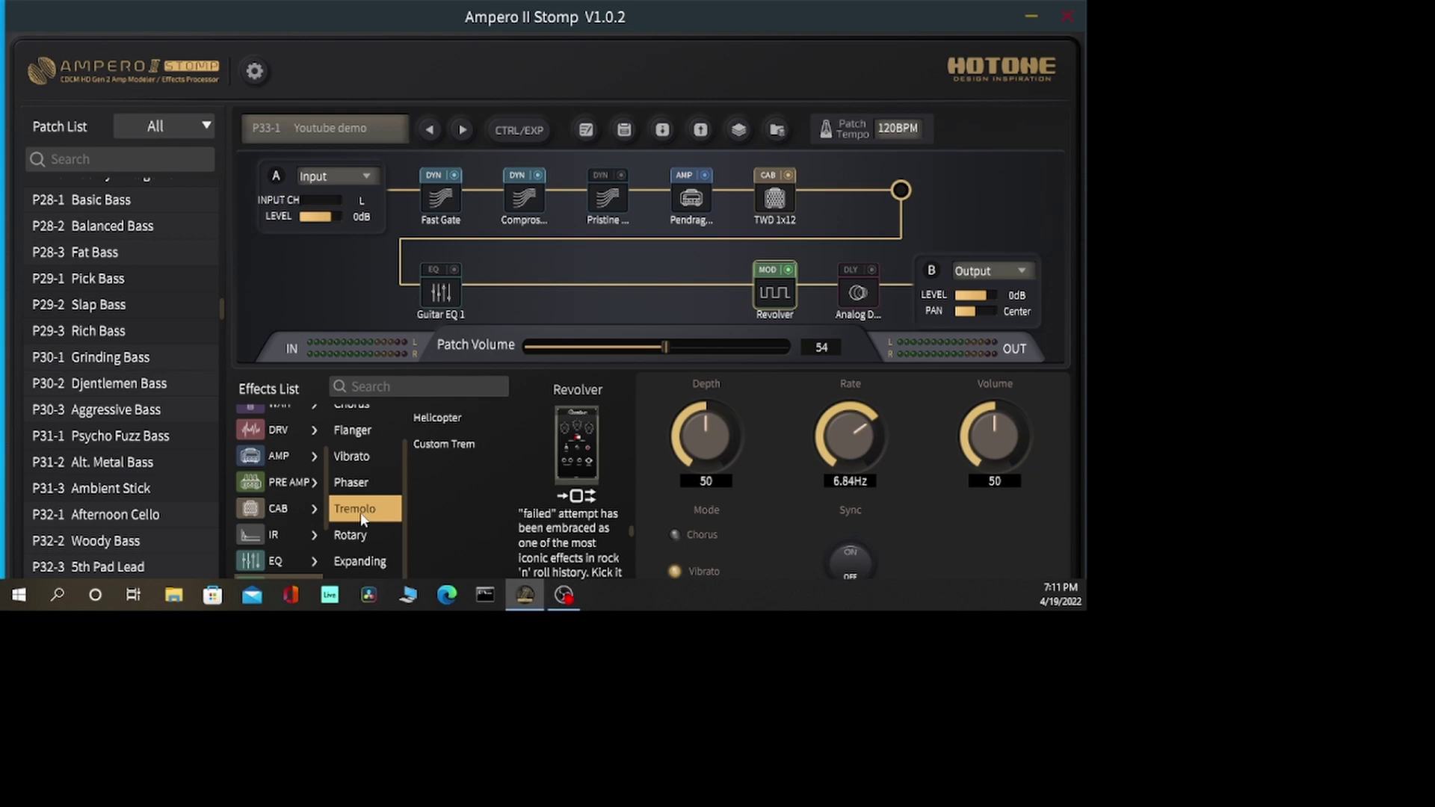
Step: Load the Helicopter tremolo into the modulation block and raise its rate in stages, starting with 4.74 Hz
click(436, 420)
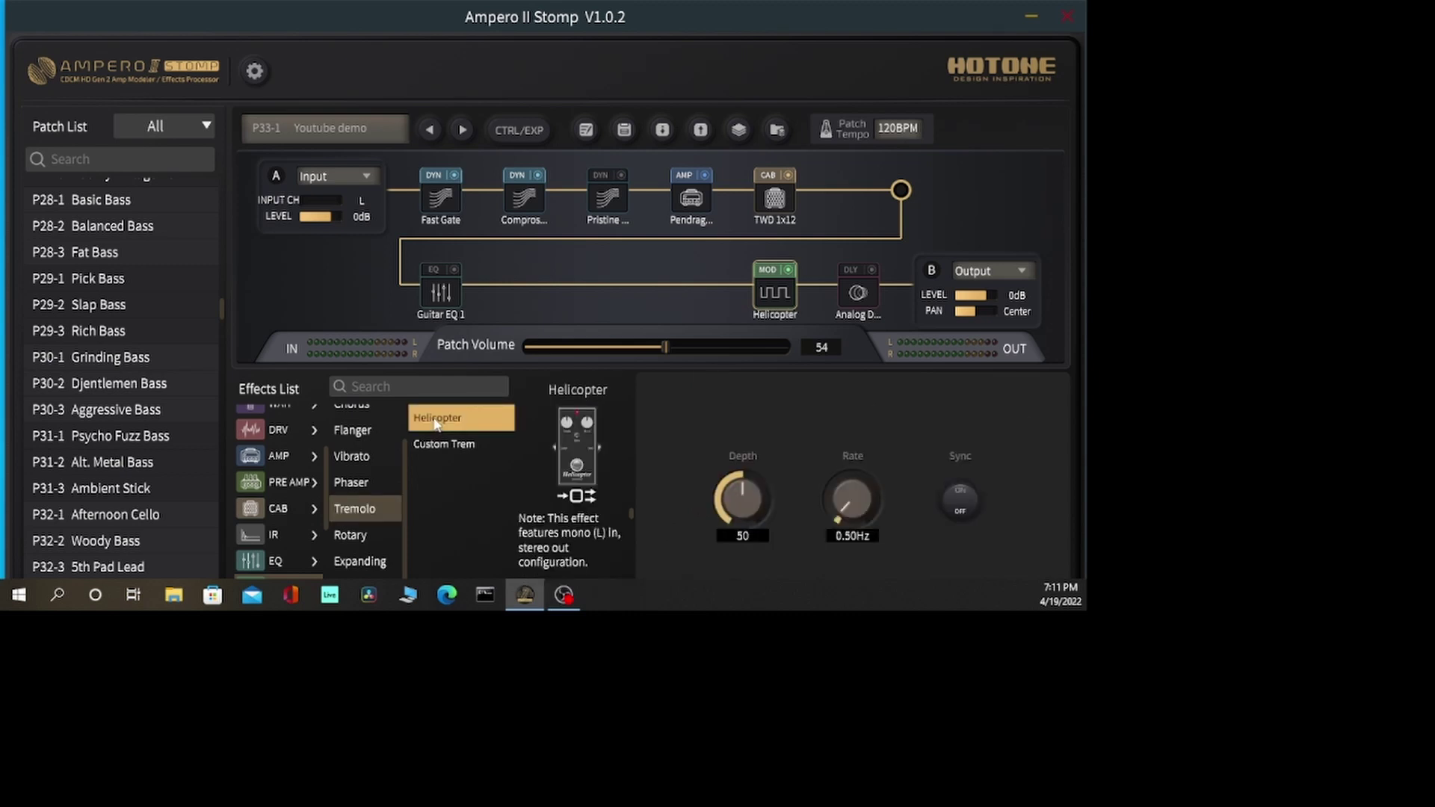
drag(857, 514, 855, 434)
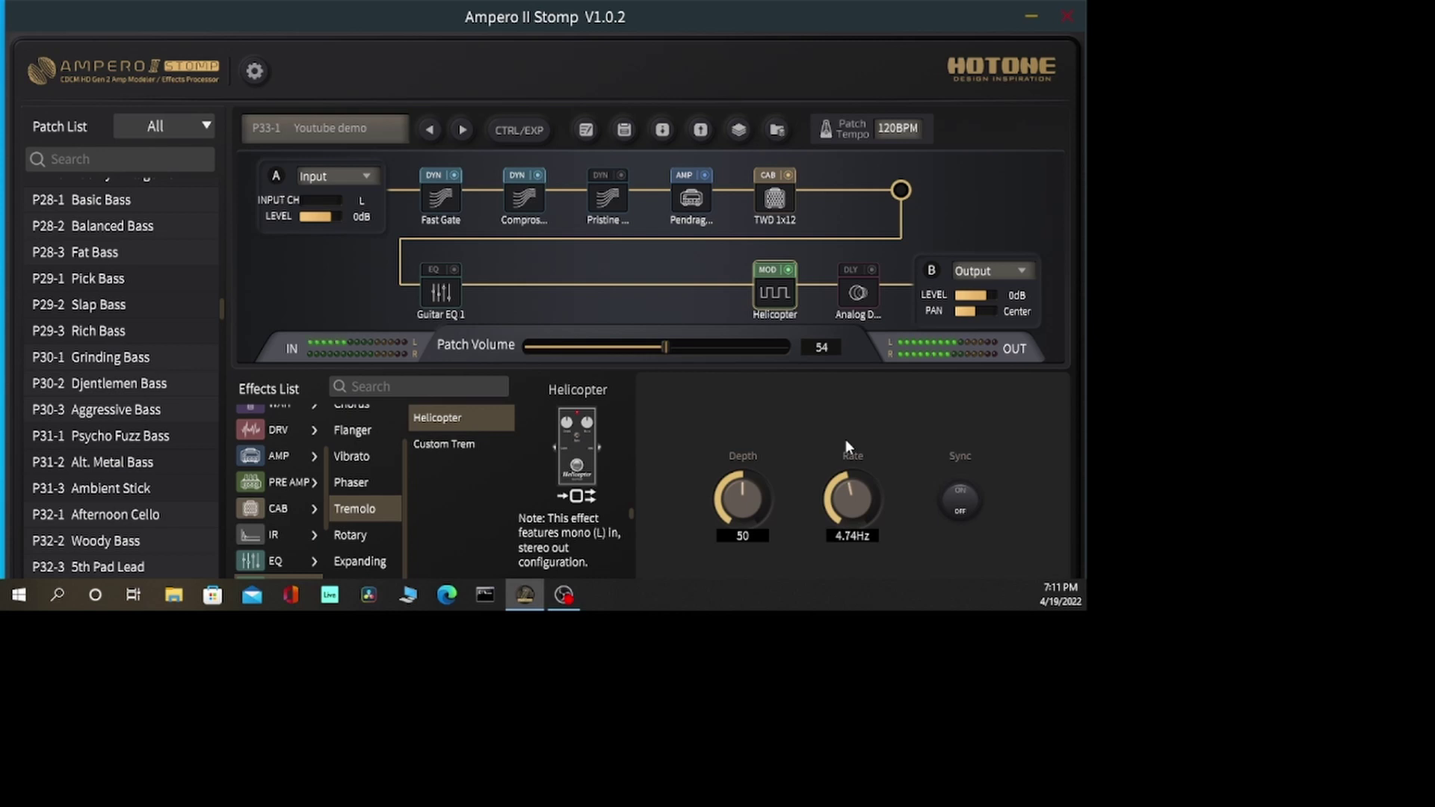
drag(846, 491, 872, 450)
Step: Load the Custom Trem model with a Sawtooth shape, rate 6.84 Hz, depth 69, volume 53, color 66 and a raised bias
click(434, 443)
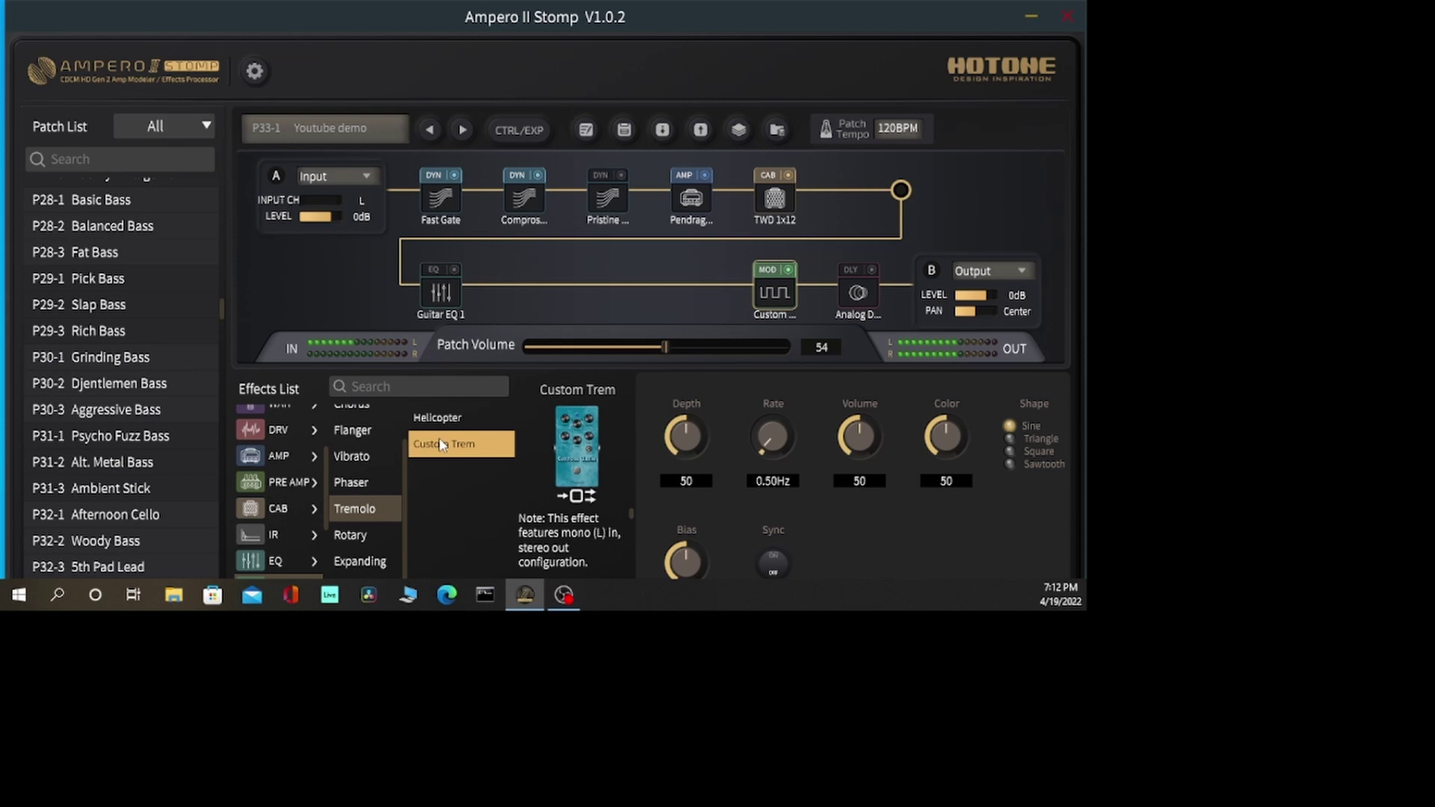
drag(777, 441, 801, 368)
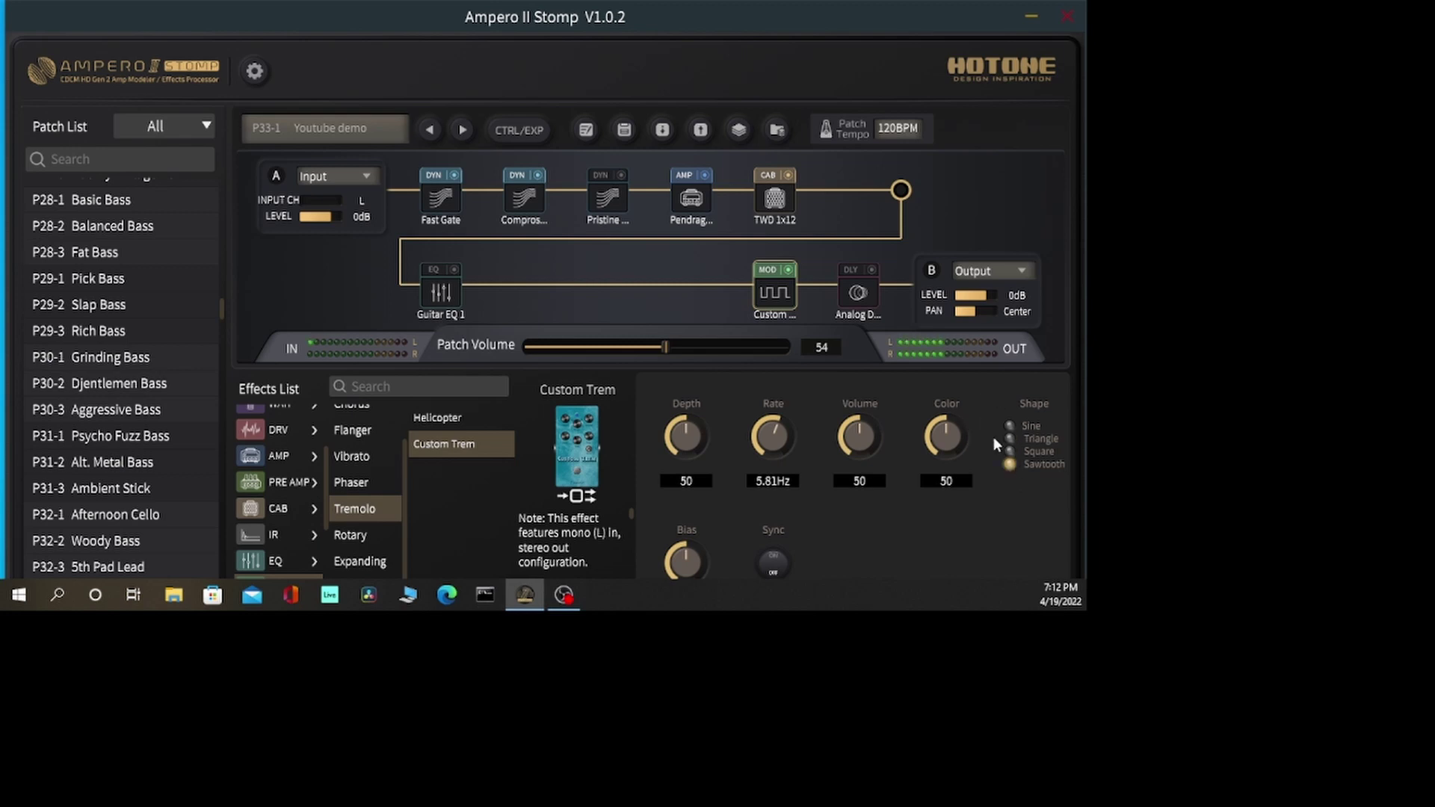
scroll(873, 434, up, 3)
scroll(783, 433, up, 1)
drag(694, 425, 714, 423)
click(1009, 464)
click(1009, 464)
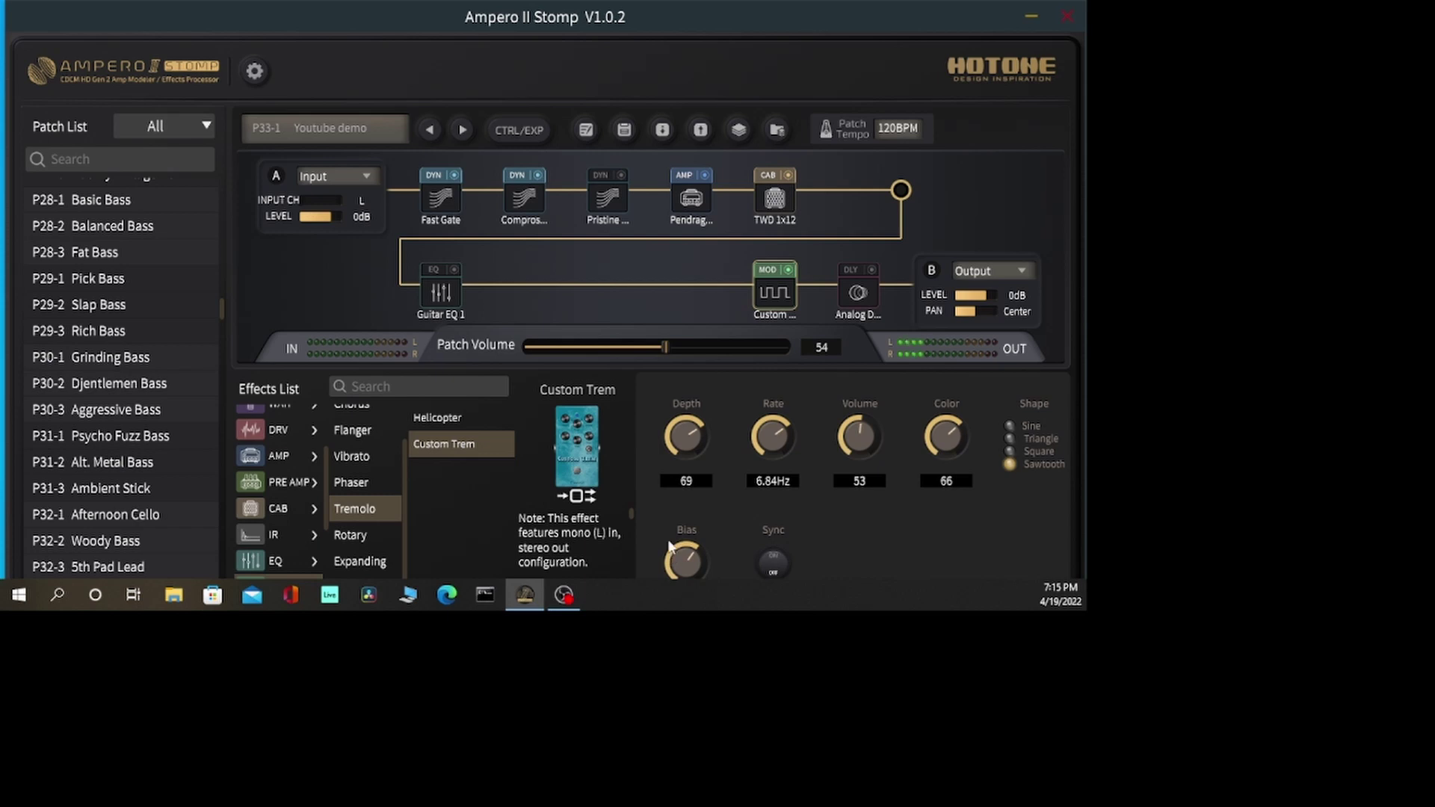
Step: Load the Rotary effect into the modulation block and set bass speed to 6.74 Hz, mix to 59 and horn speed to 6.48 Hz
click(363, 535)
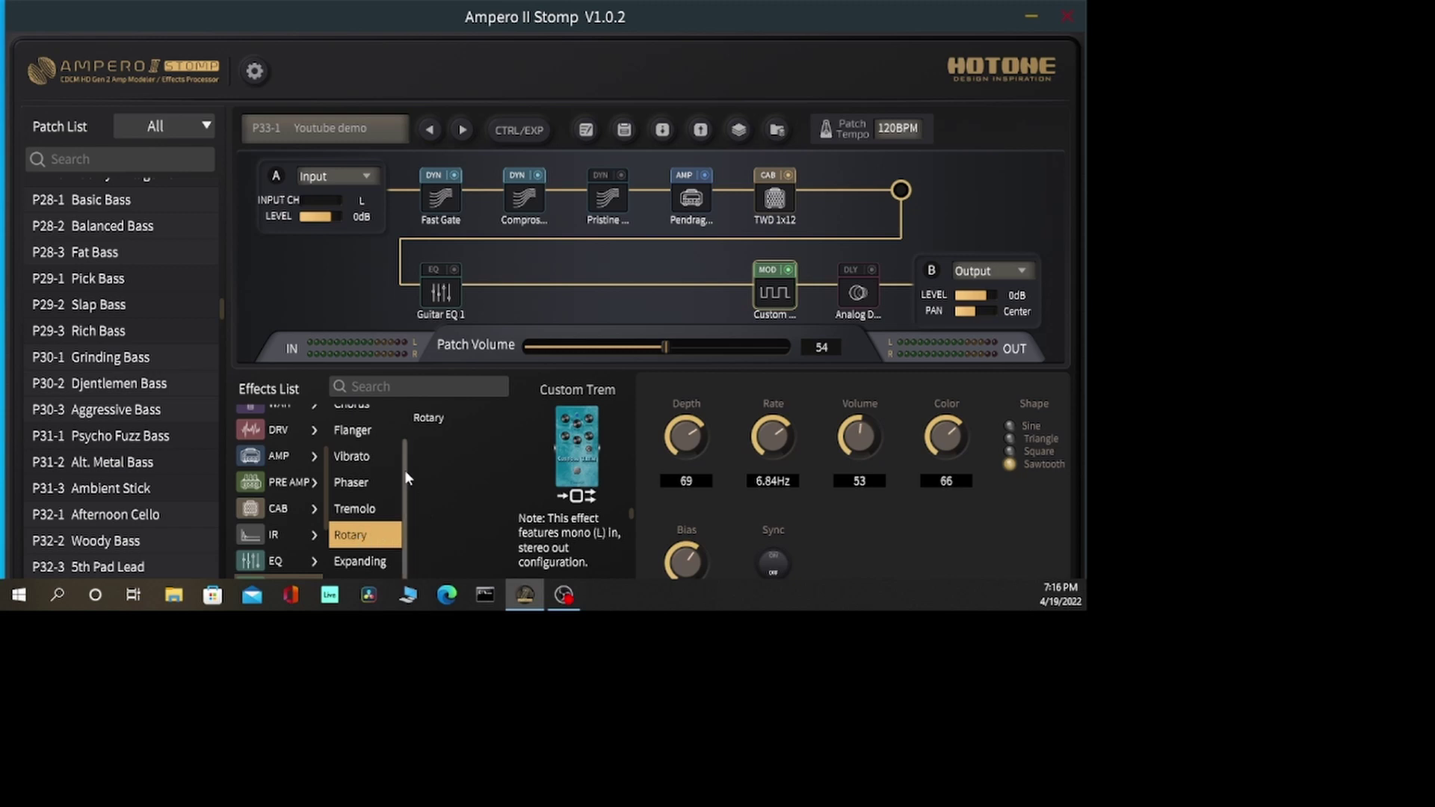
click(435, 419)
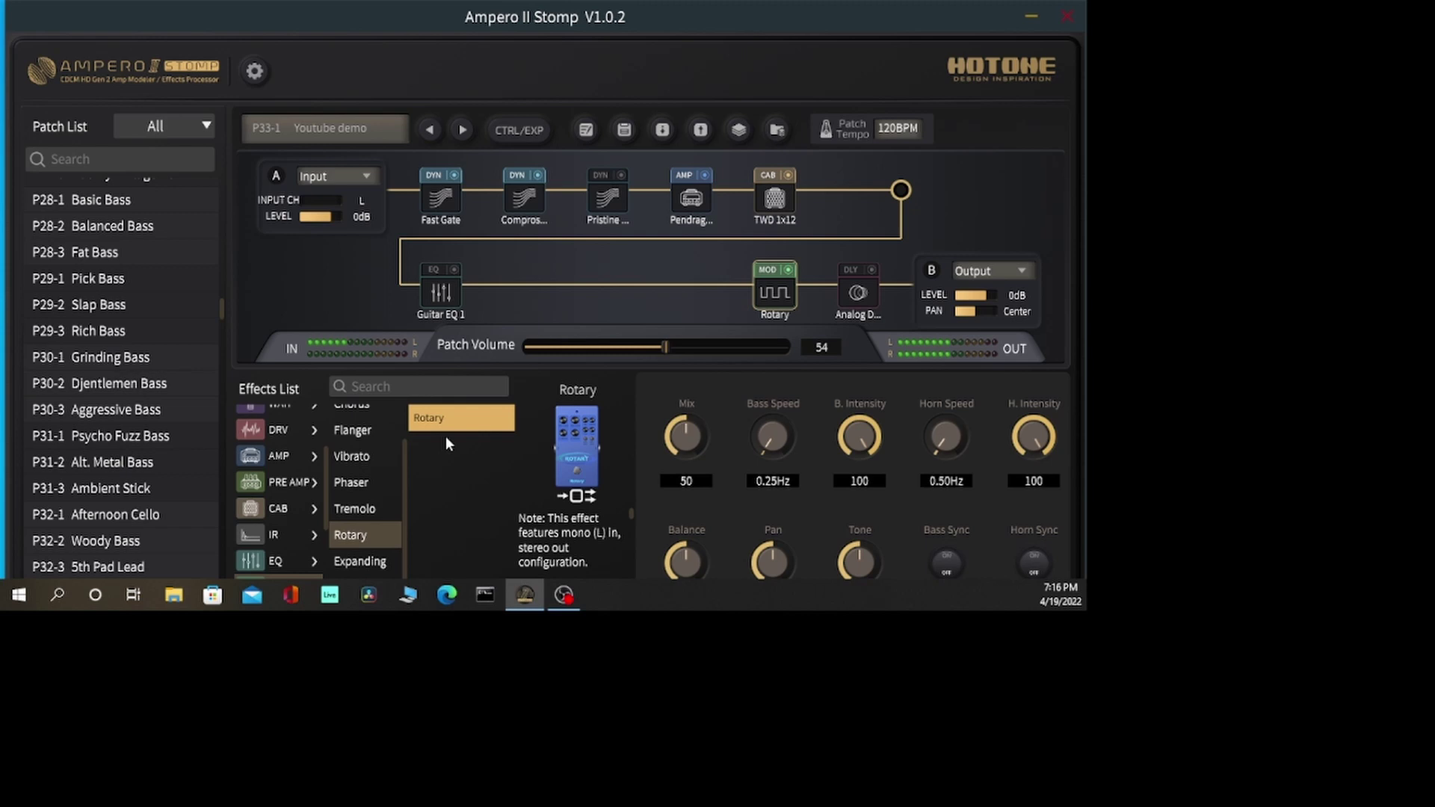
drag(773, 441, 775, 361)
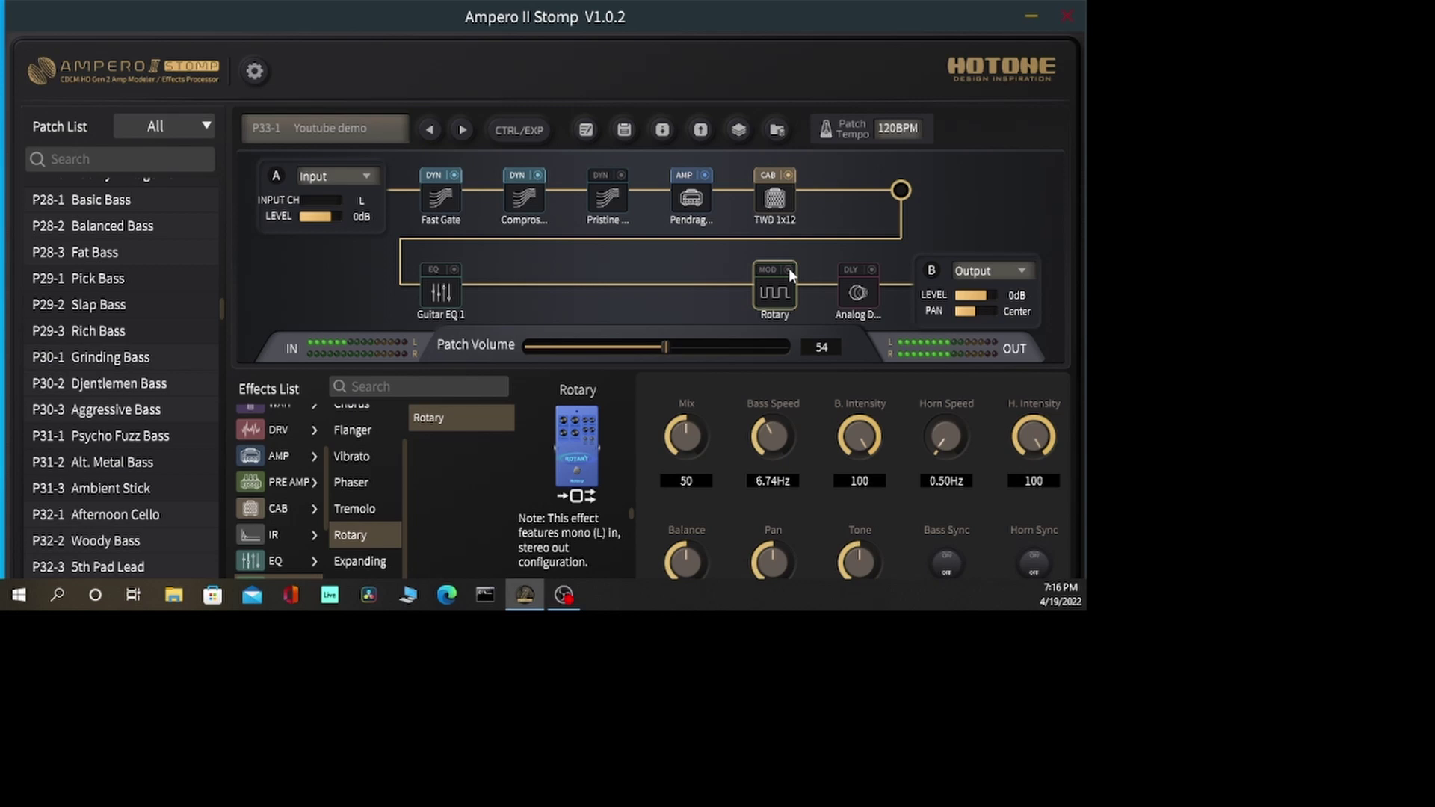
click(791, 271)
drag(683, 441, 685, 425)
drag(948, 408, 967, 364)
Step: Load the Classic Stereolizer from the Expanding effects and try its phase reverse options, ending on Both
click(371, 562)
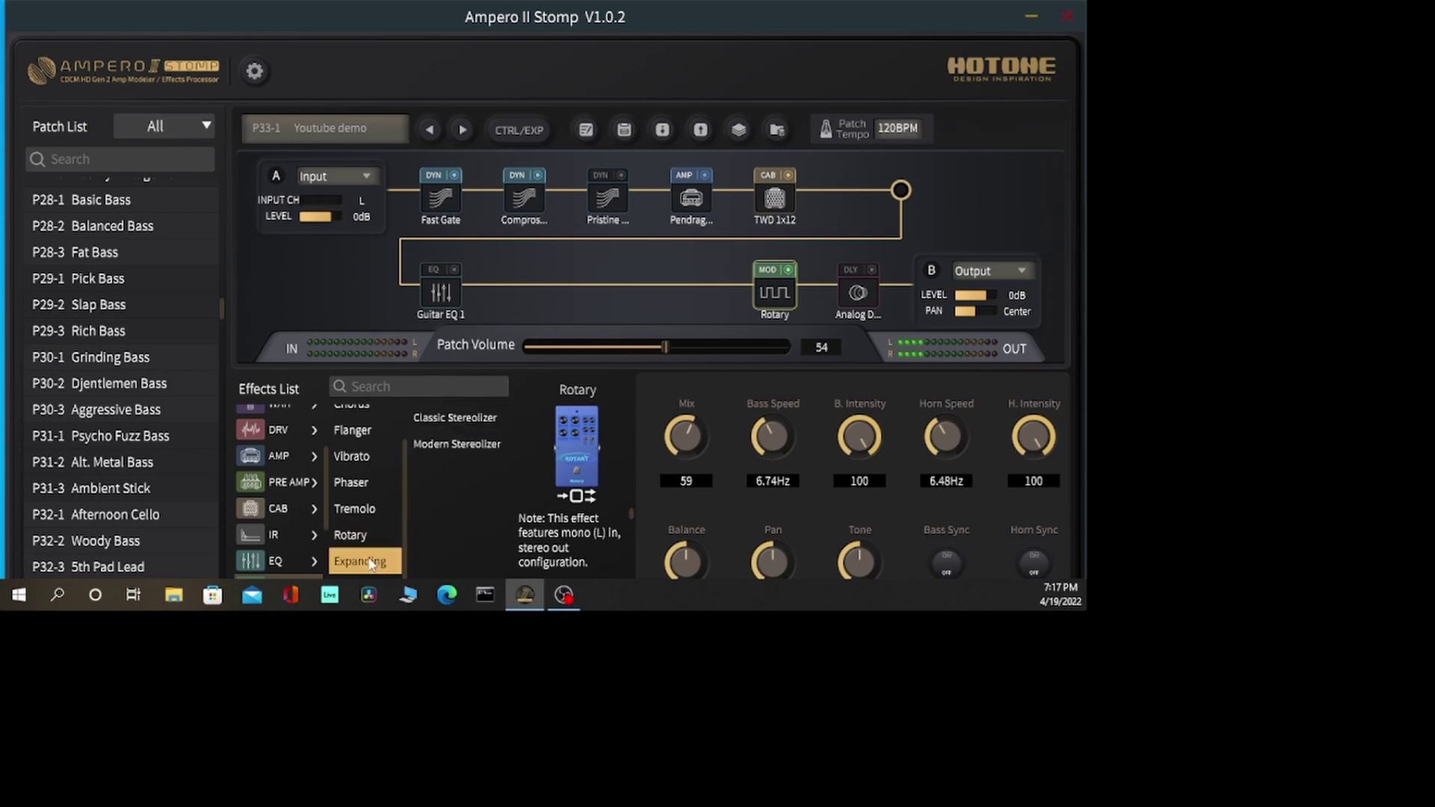
click(443, 427)
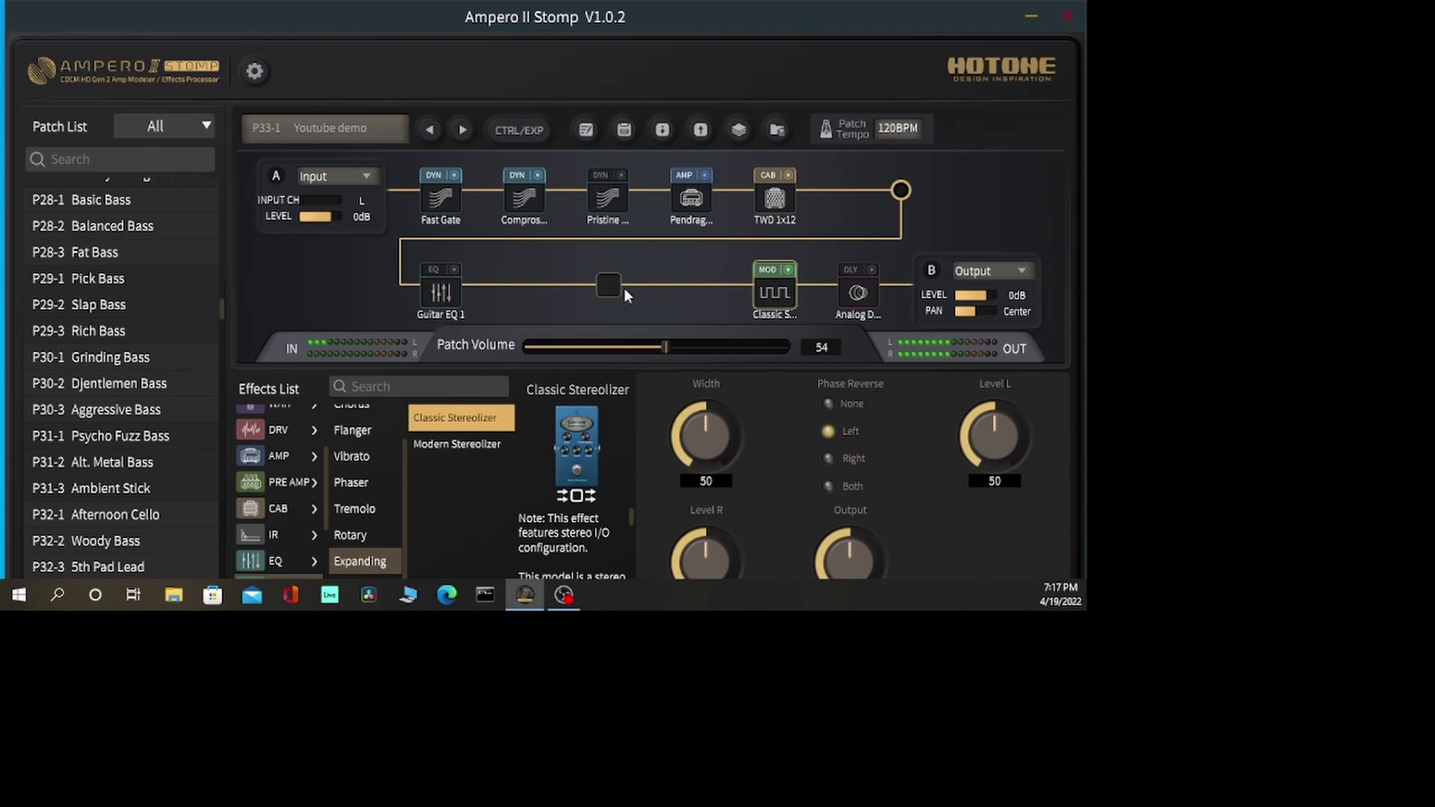
click(789, 271)
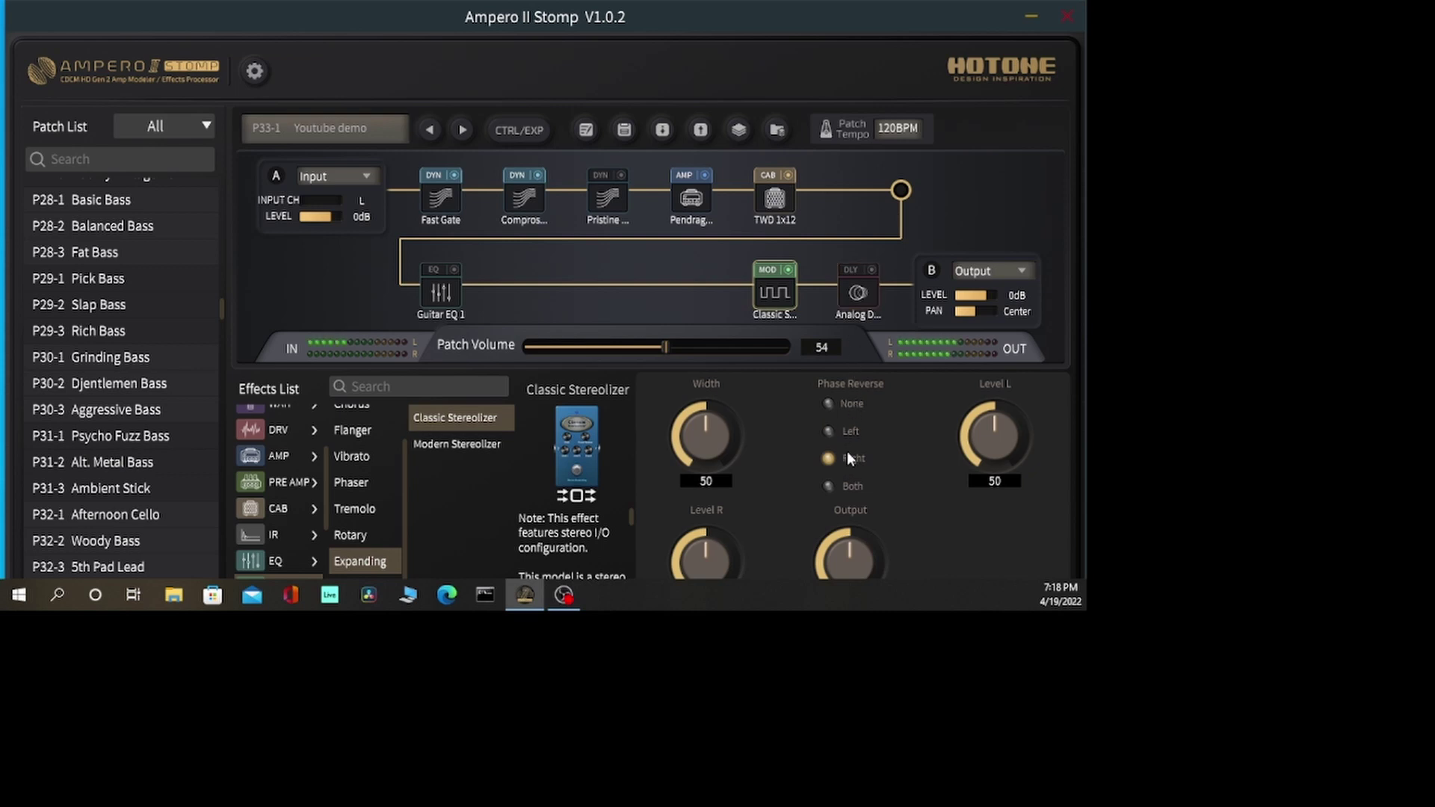
click(828, 432)
click(827, 487)
Step: Set the Classic Stereolizer's Level L to 62 and width to 83, and raise its Level R and output
drag(994, 407, 1015, 415)
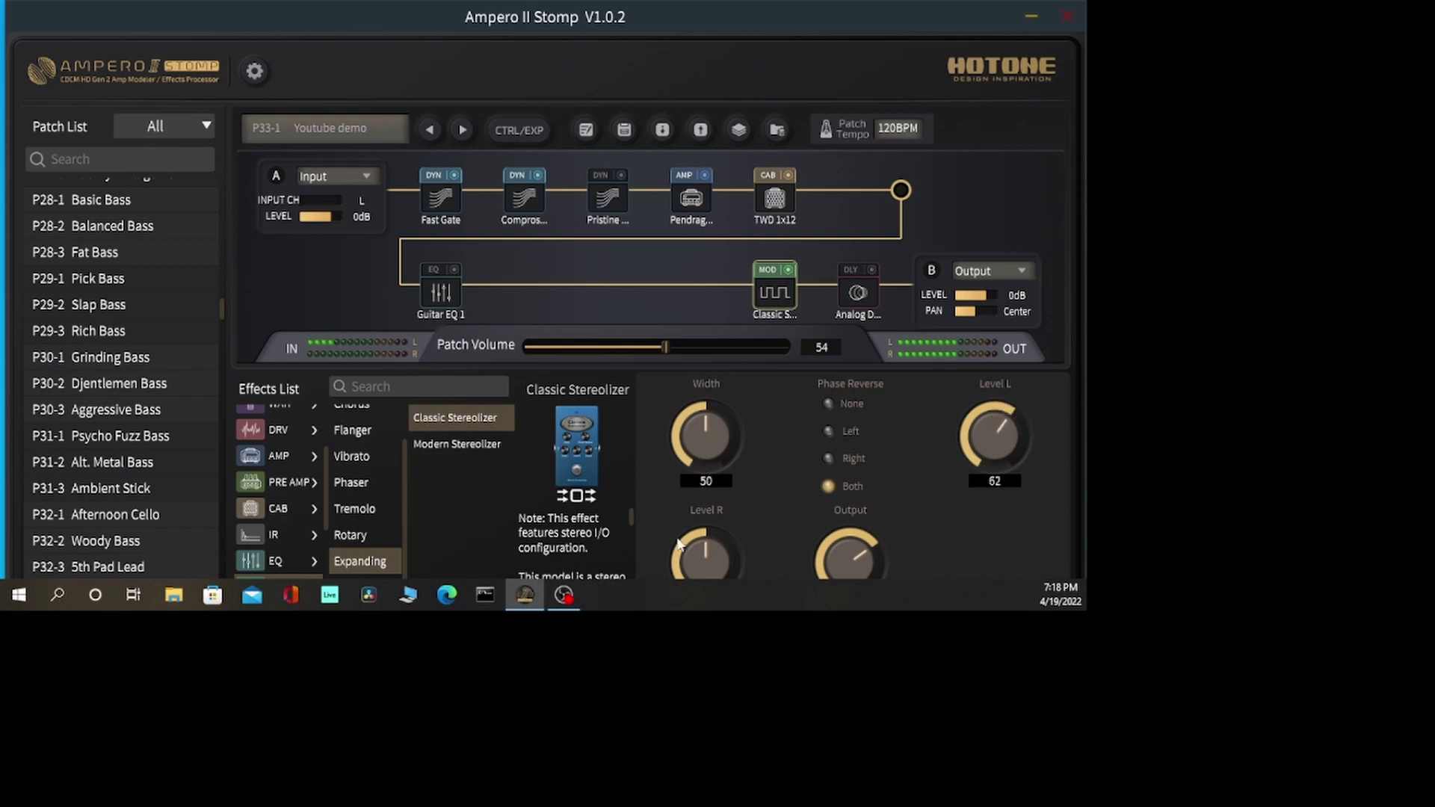
drag(683, 566, 695, 557)
drag(703, 422, 719, 410)
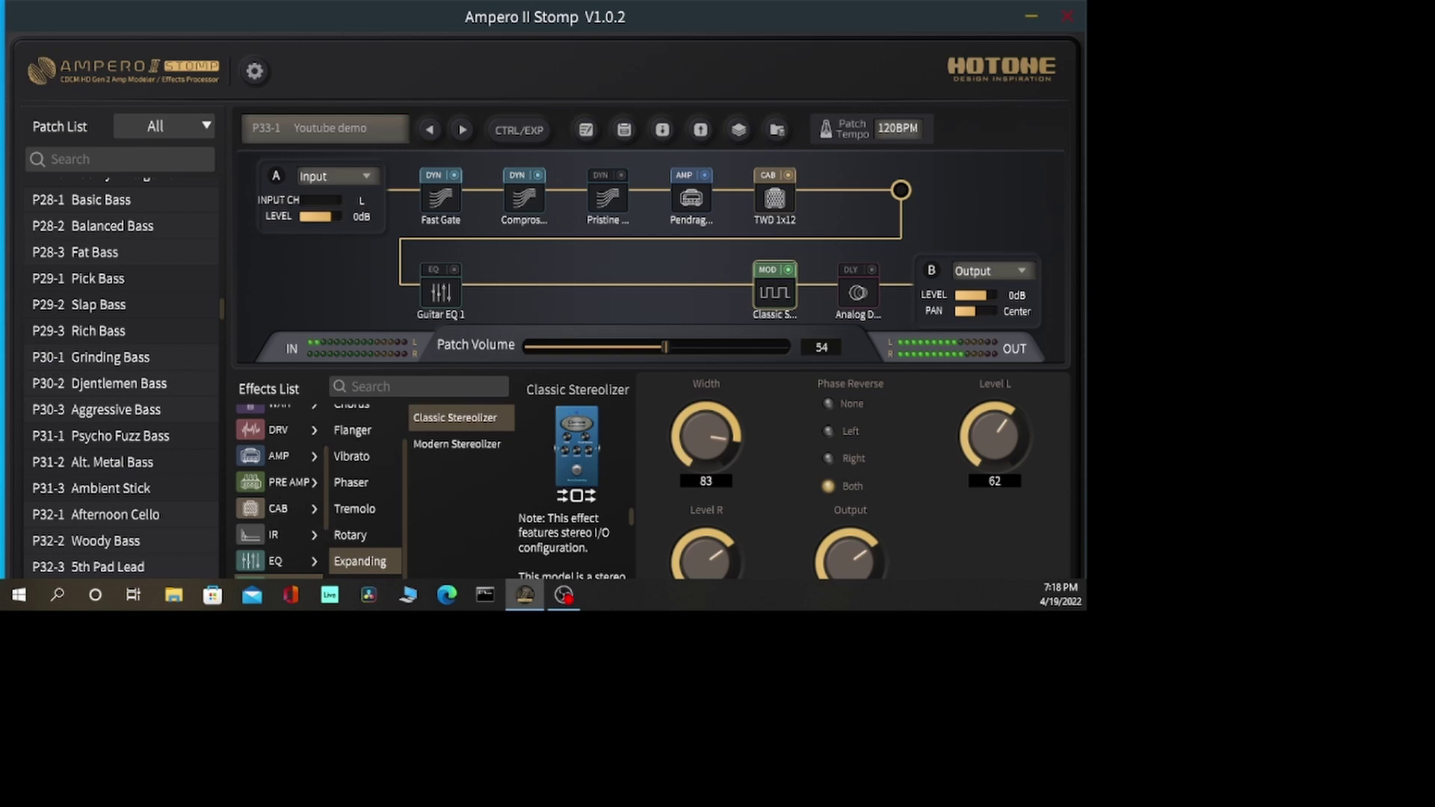
Step: Load the Modern Stereolizer with width 100, depth 63, low cut 60 and raised high cut and output, and compare it bypassed and active
click(487, 445)
drag(867, 437, 855, 408)
scroll(1002, 441, up, 3)
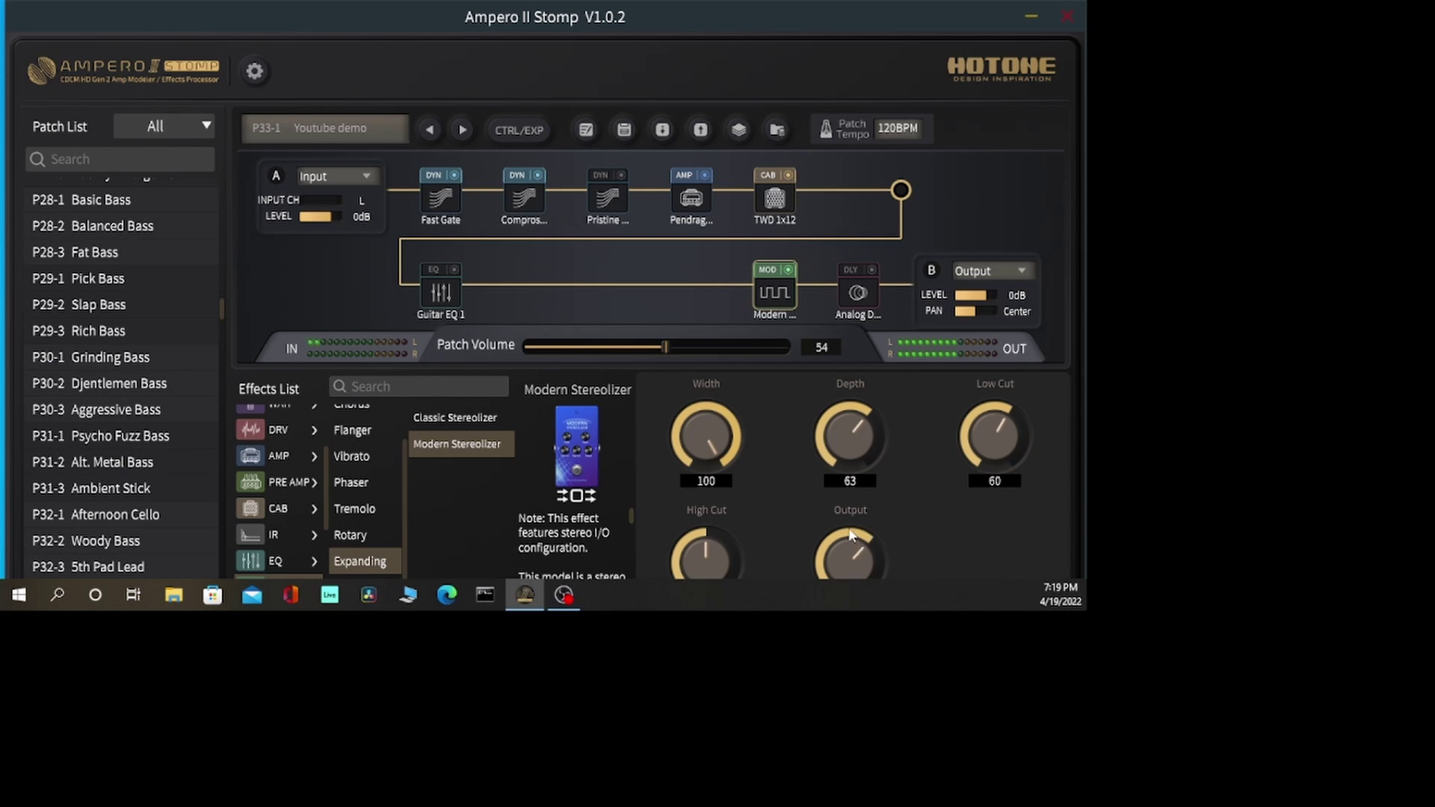
scroll(850, 531, up, 2)
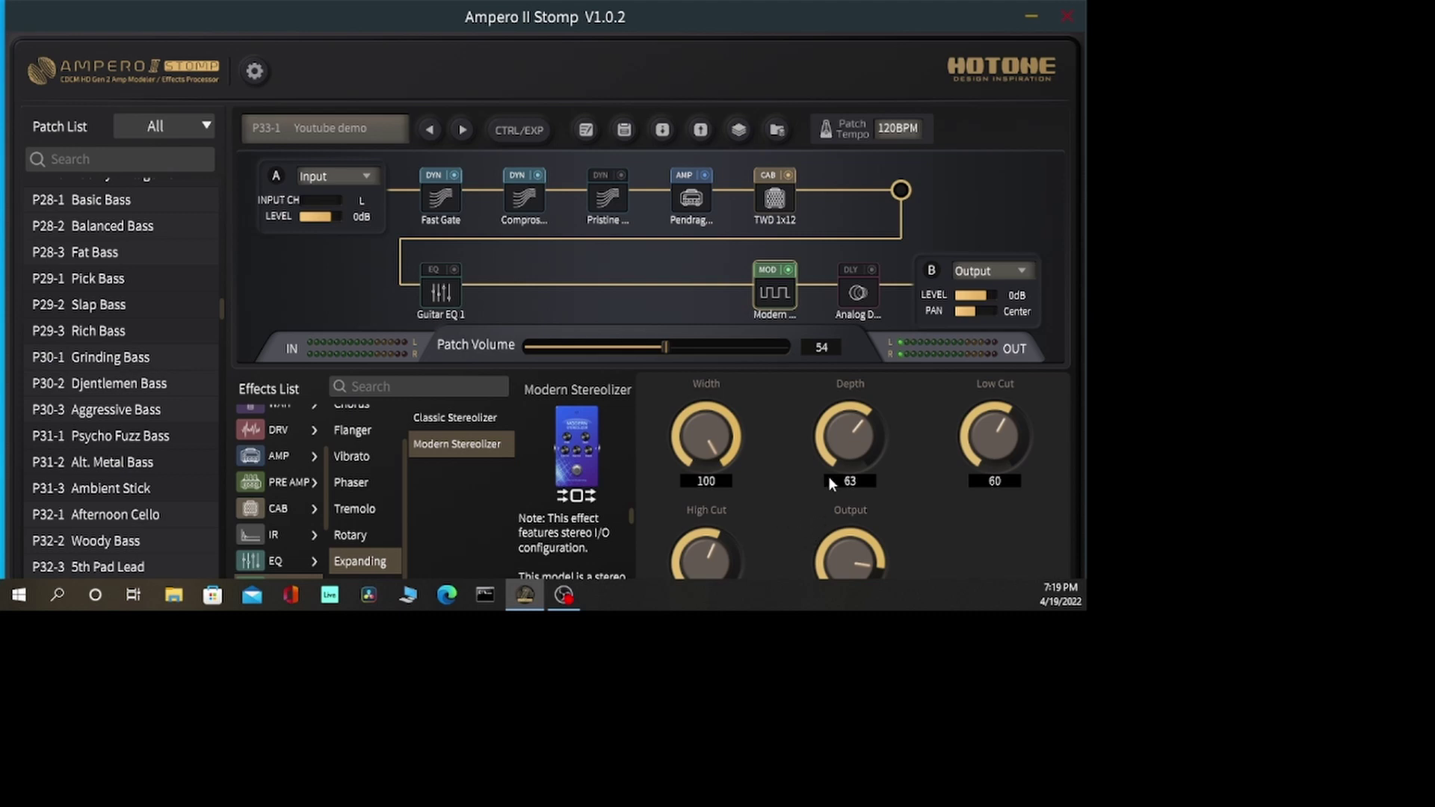
click(790, 271)
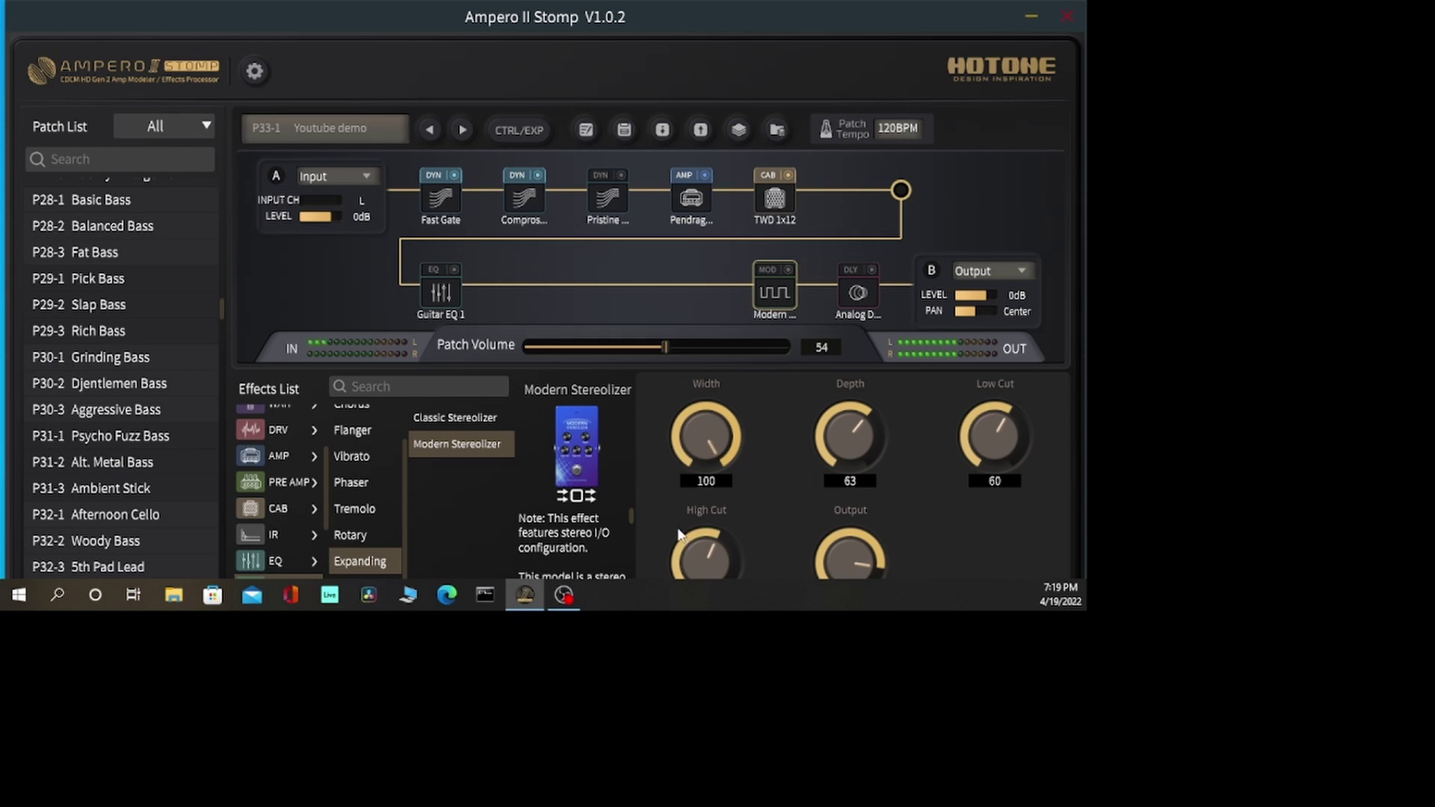
click(789, 271)
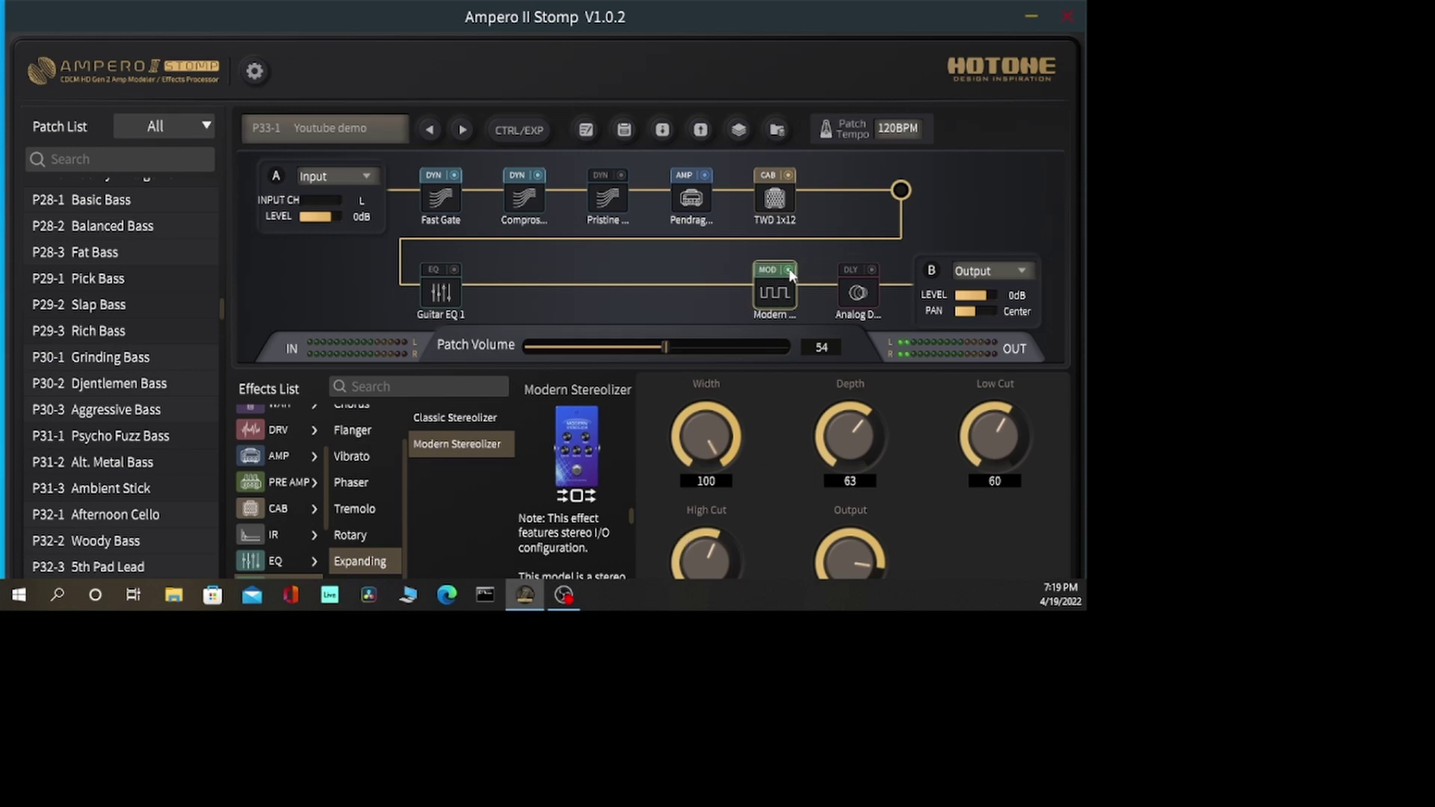